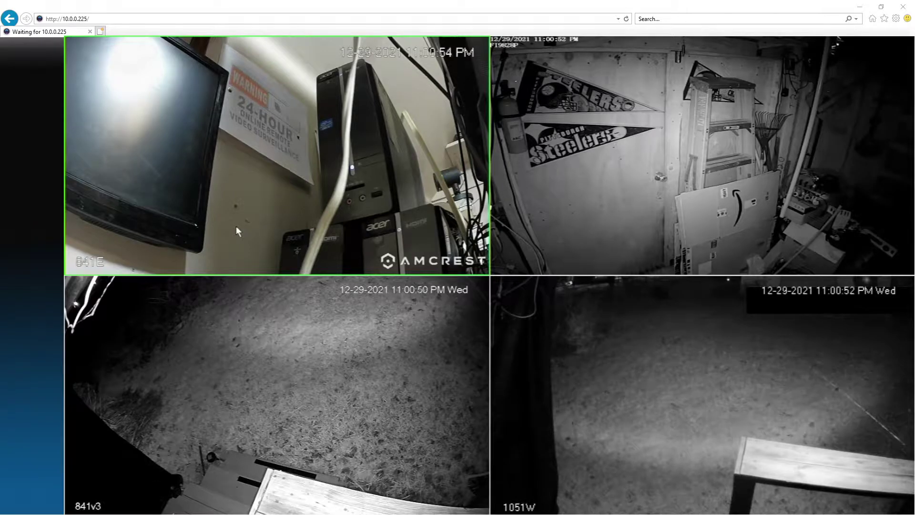
Bring up the NVR Main Menu from the live view's right-click shortcut menu
right_click(236, 227)
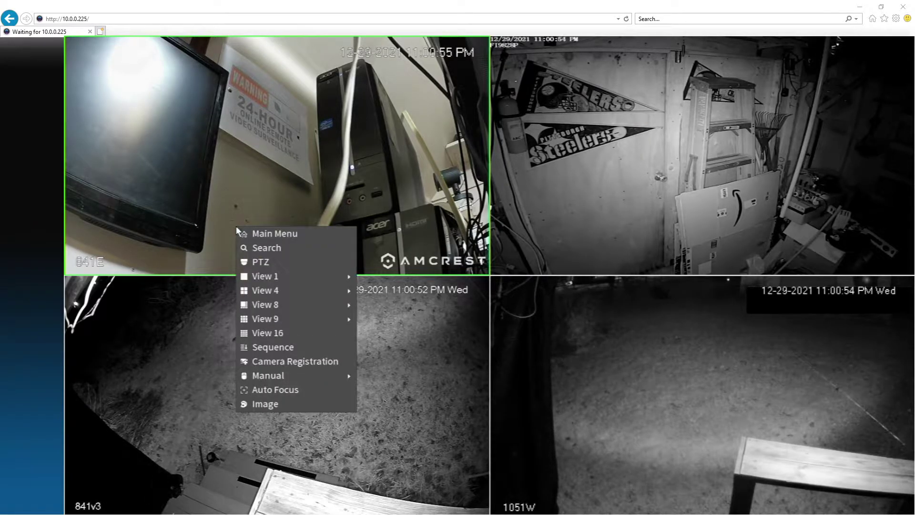
click(279, 232)
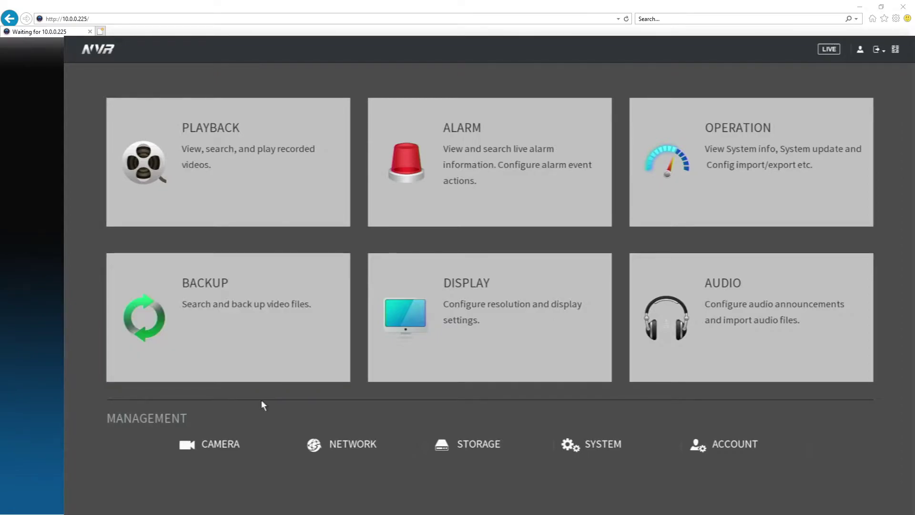
Open the NVR Network settings, showing TCP/IP details for 10.0.0.225
click(344, 448)
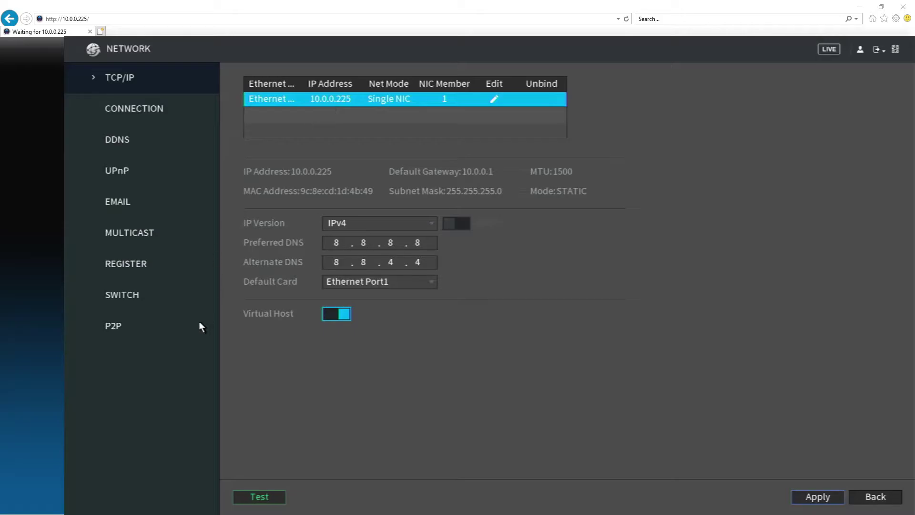
Show the PoE SWITCH network settings and start editing the switch IP address field
click(127, 295)
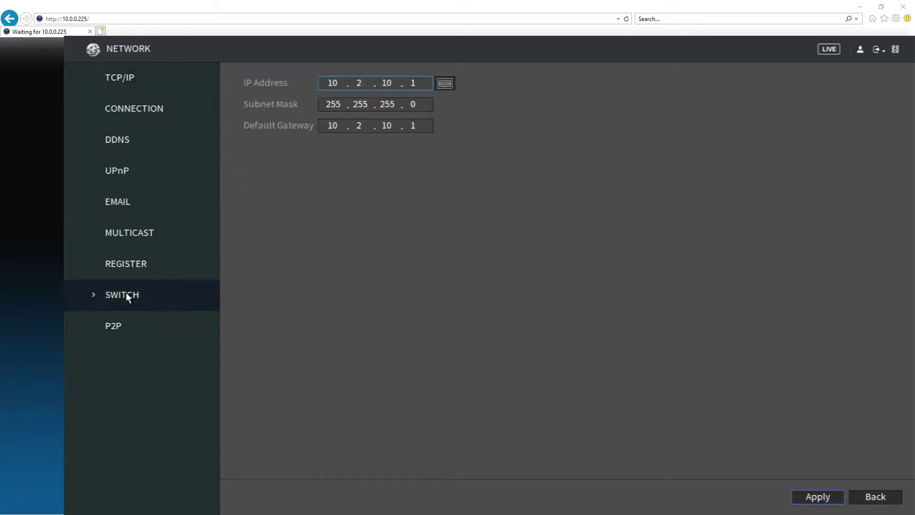
click(335, 83)
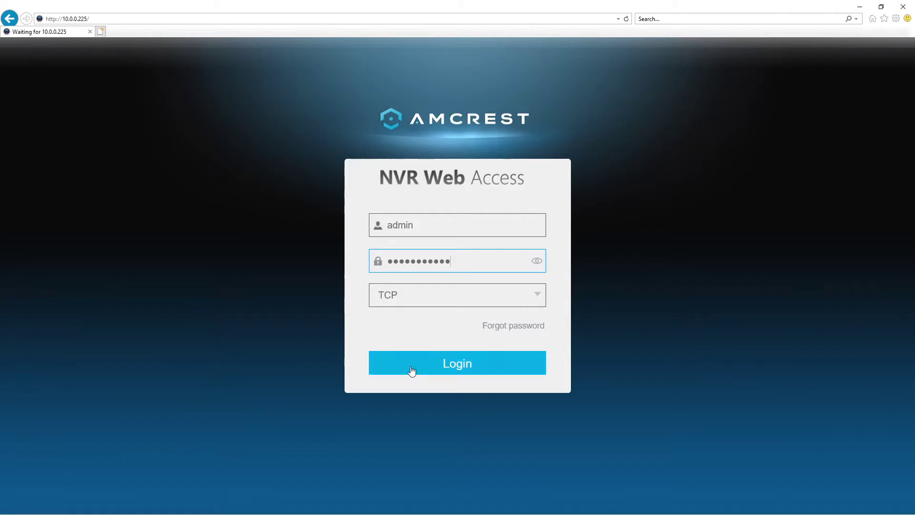
Log in to the NVR Web Access page with the prefilled username and password
click(450, 363)
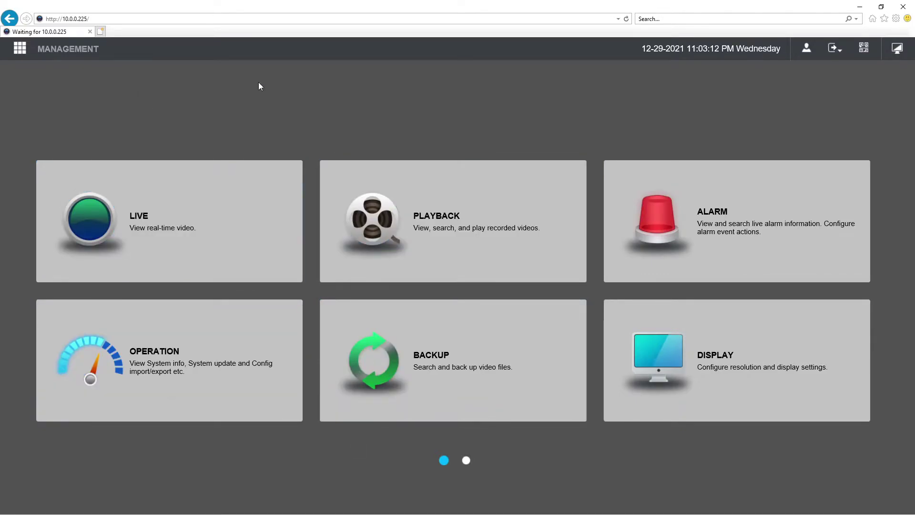
Open Management > Camera and scroll the Remote Device list toward camera 841E
click(63, 51)
mouse_move(55, 56)
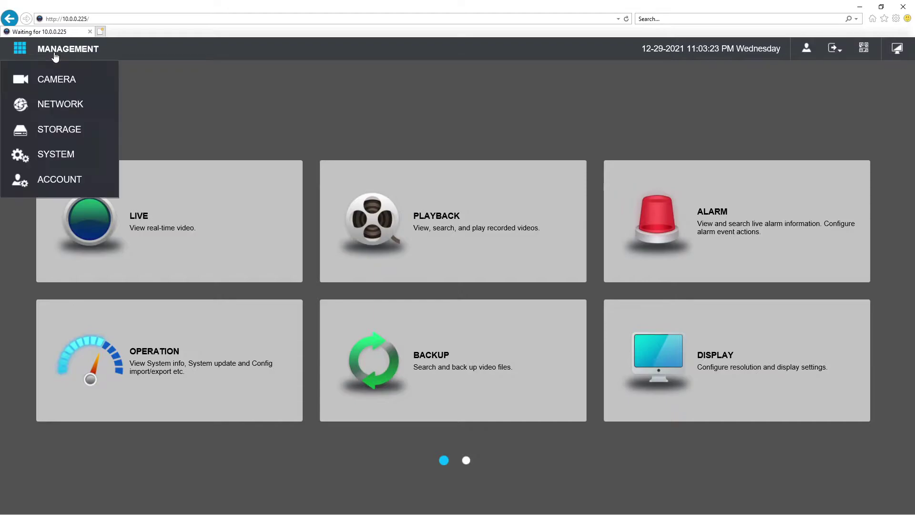
click(61, 78)
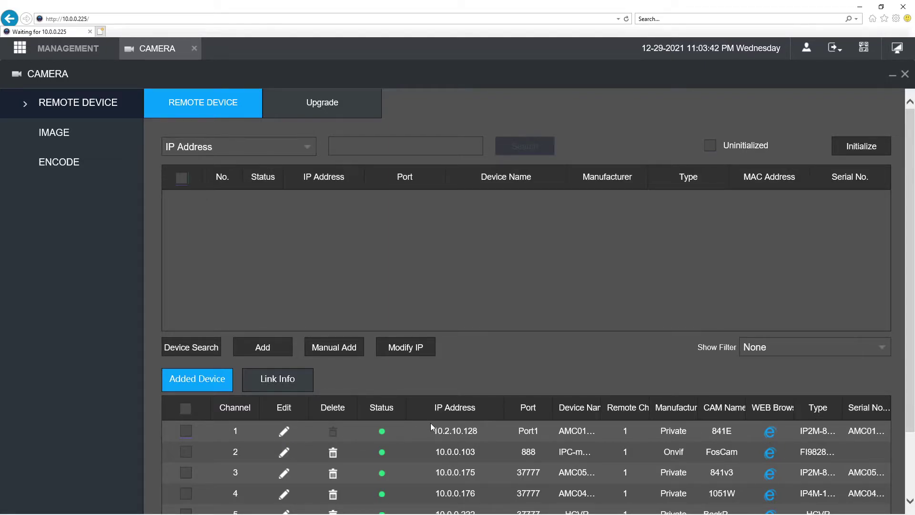
scroll(430, 422, down, 2)
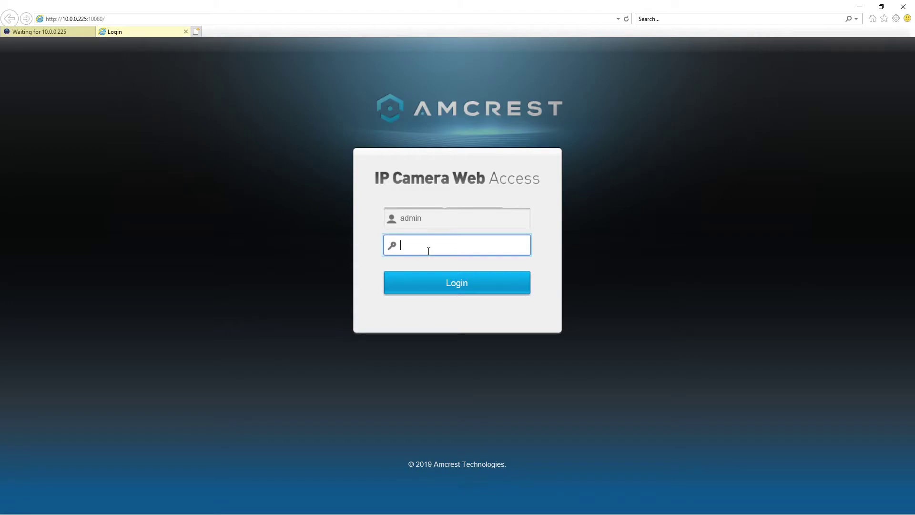
Enter the camera password to sign in and load the 841E live view
key(Return)
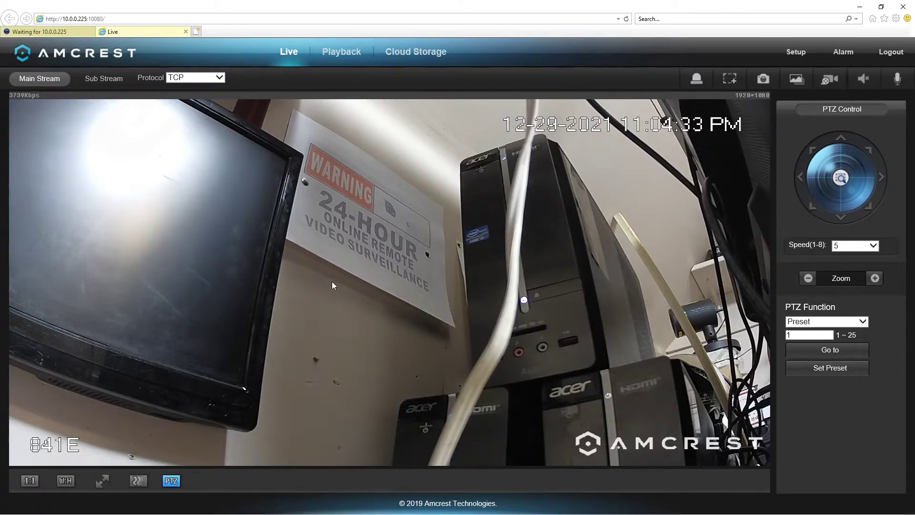
Pan and tilt camera 841E with the PTZ arrows to frame the WARNING sign and PCs
click(801, 179)
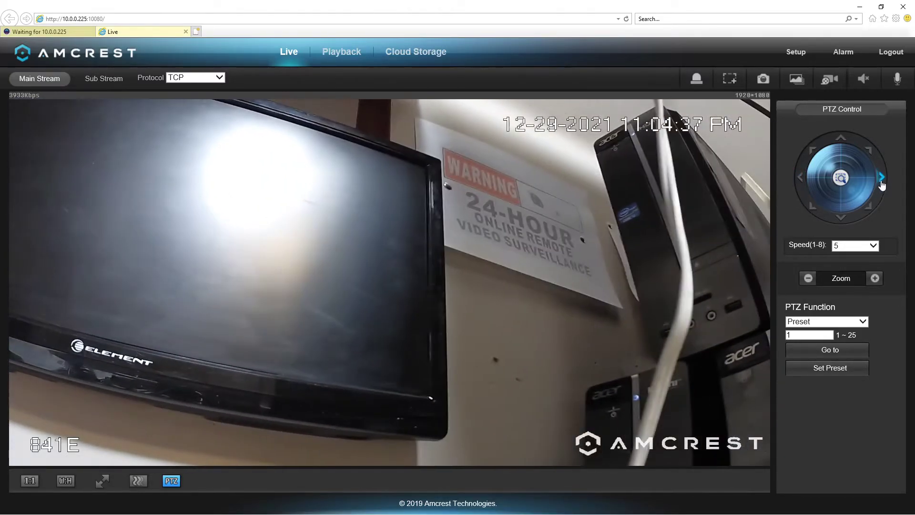
click(881, 181)
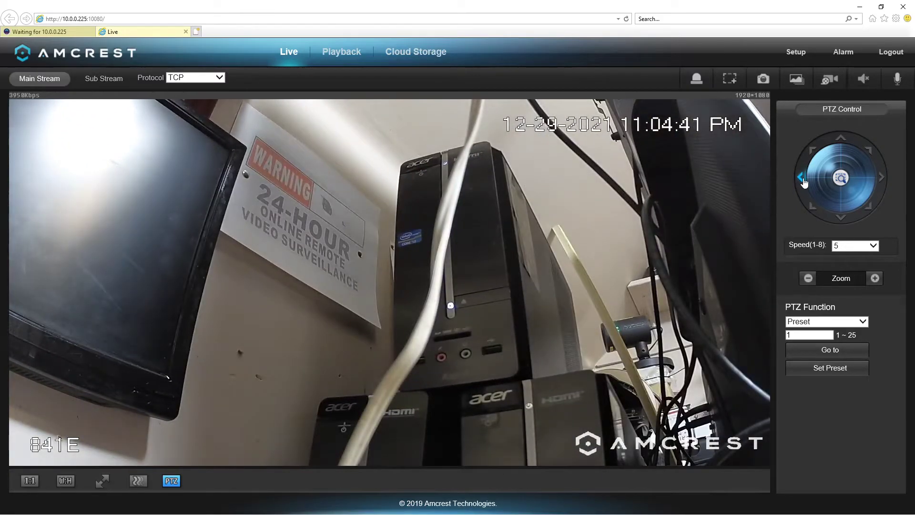
click(841, 139)
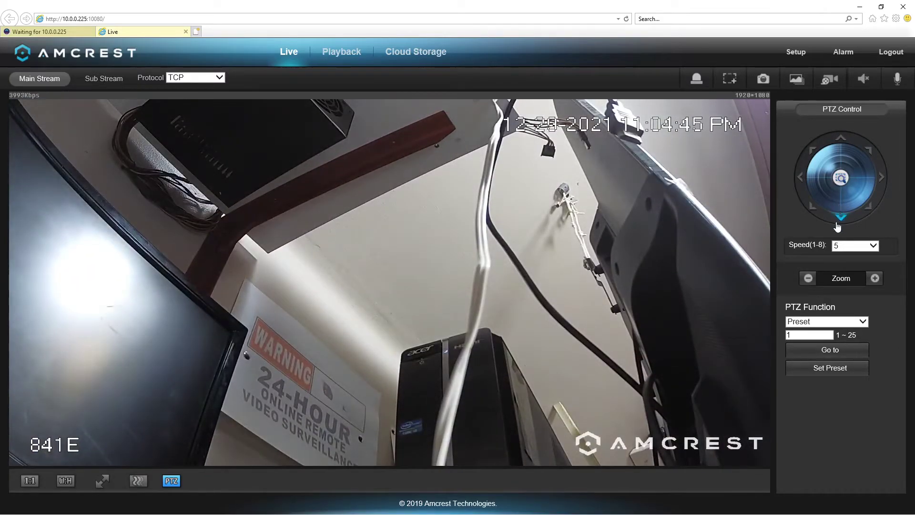
click(841, 220)
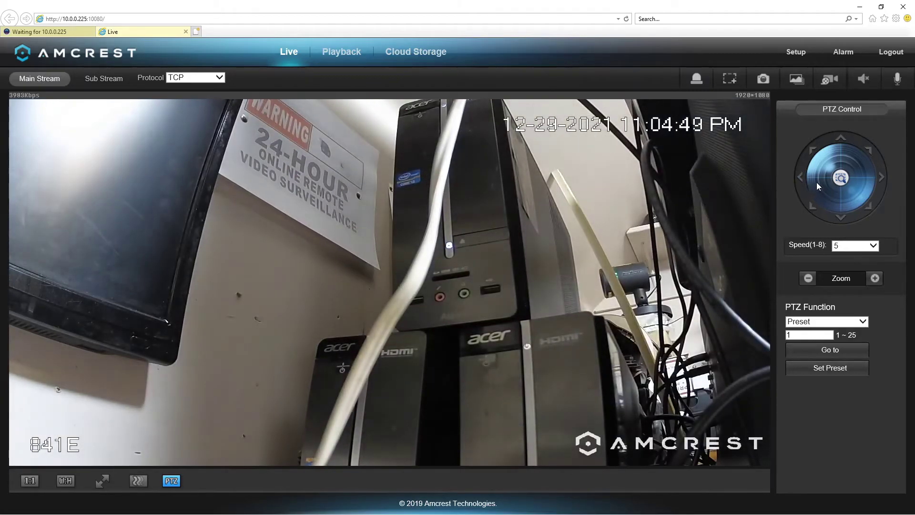
click(814, 179)
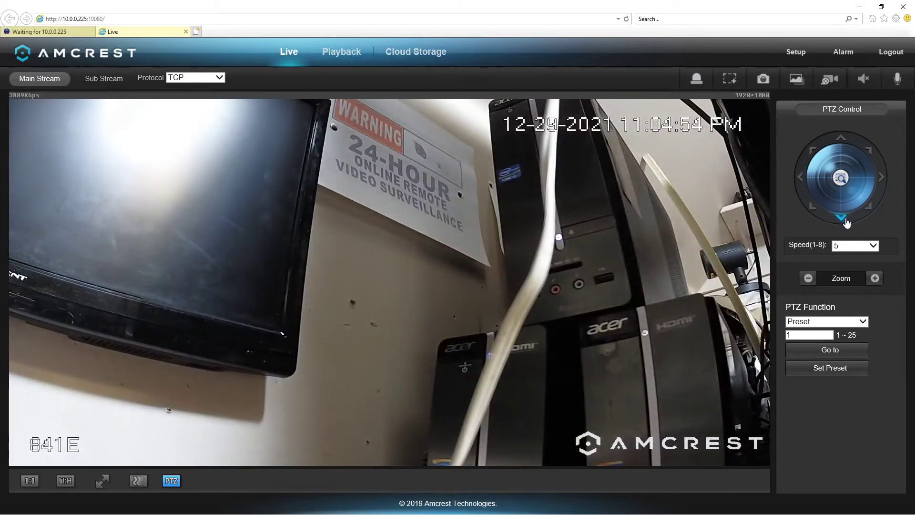
click(841, 218)
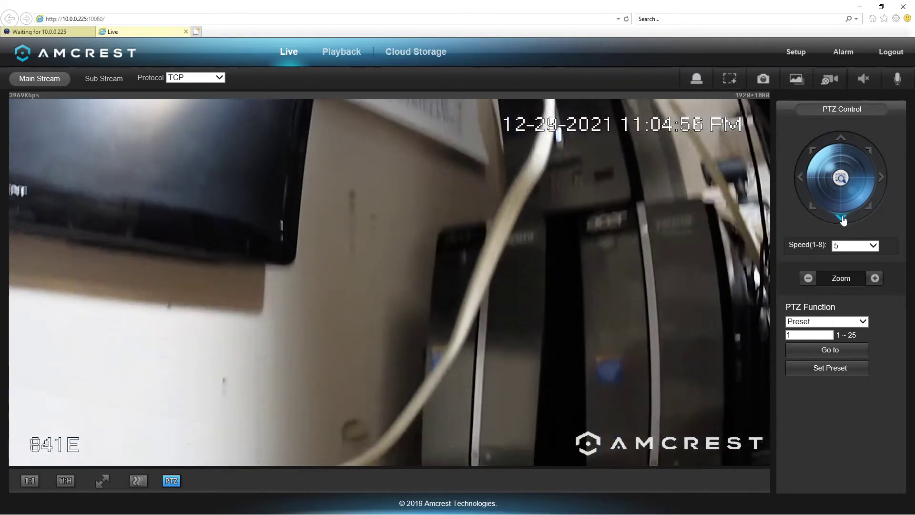
click(841, 142)
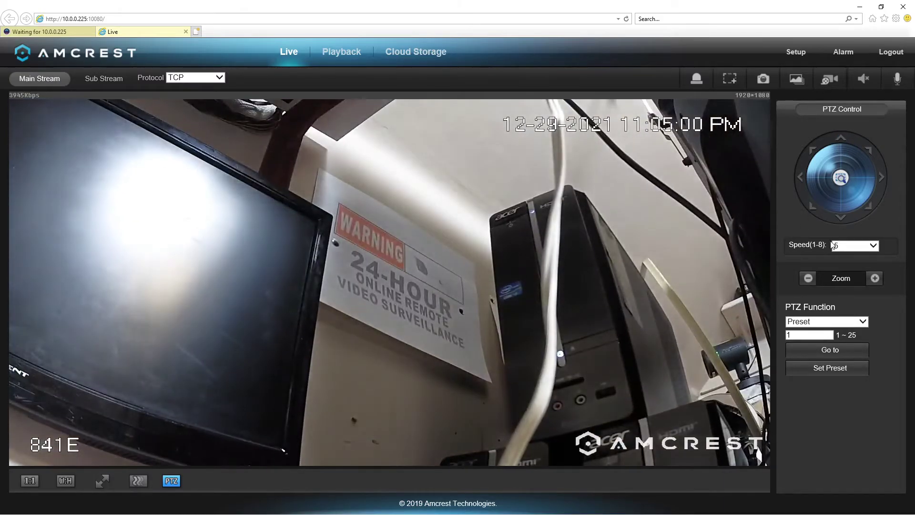
click(840, 219)
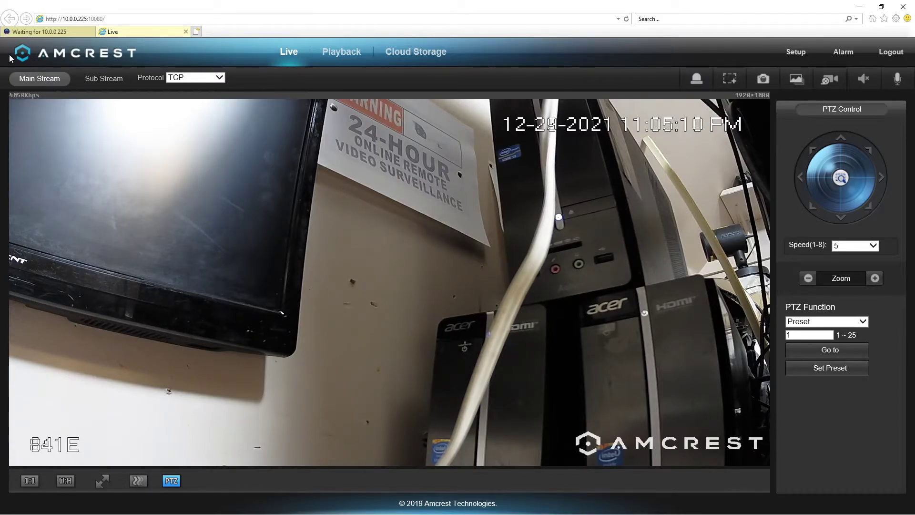
Return to the NVR tab, close the camera page, and reopen Camera's Remote Device list
click(47, 33)
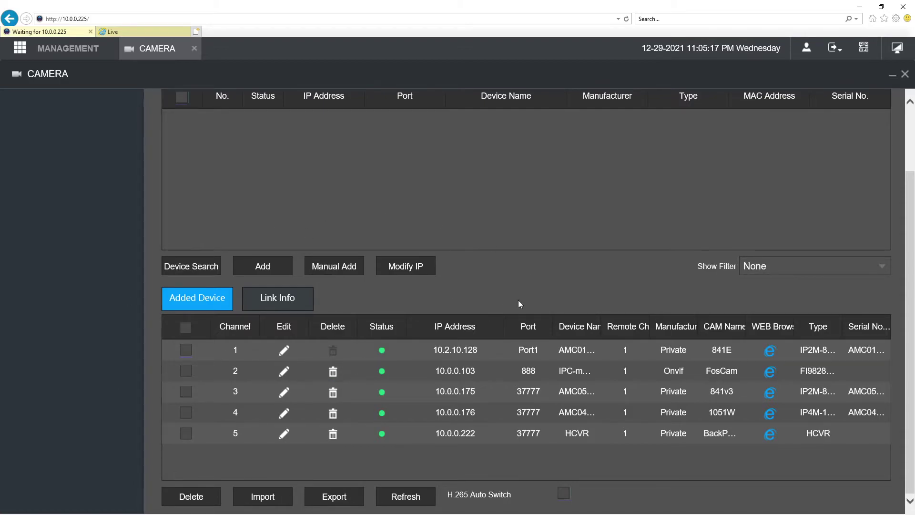
click(194, 48)
mouse_move(72, 53)
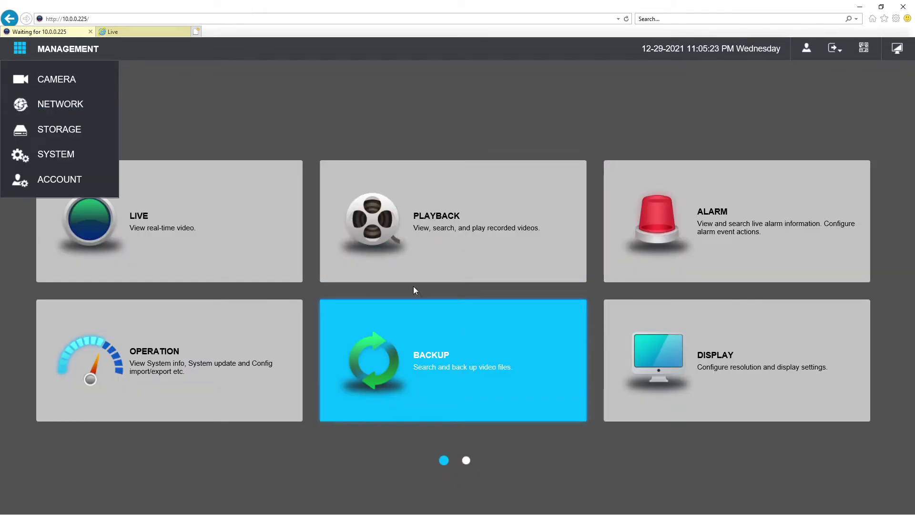
click(46, 80)
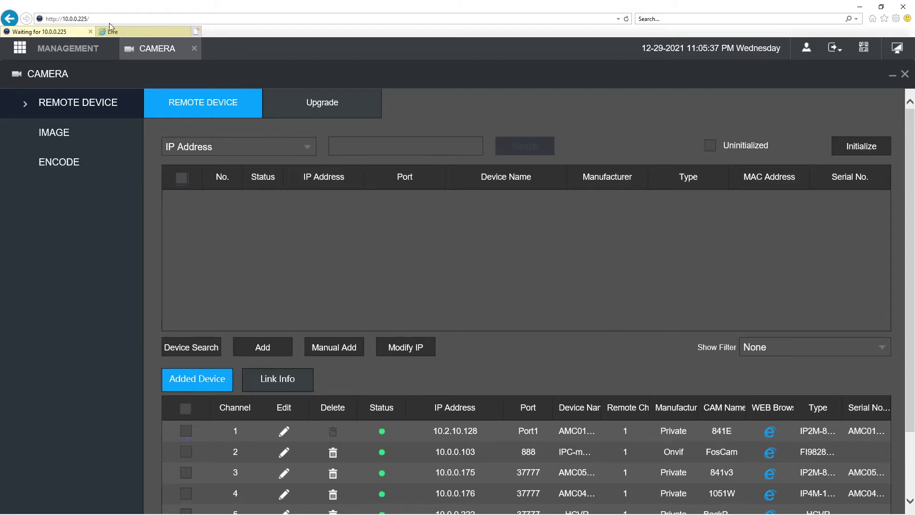
Toggle between camera 841E's live view and the NVR device list, ending on the live view
click(130, 33)
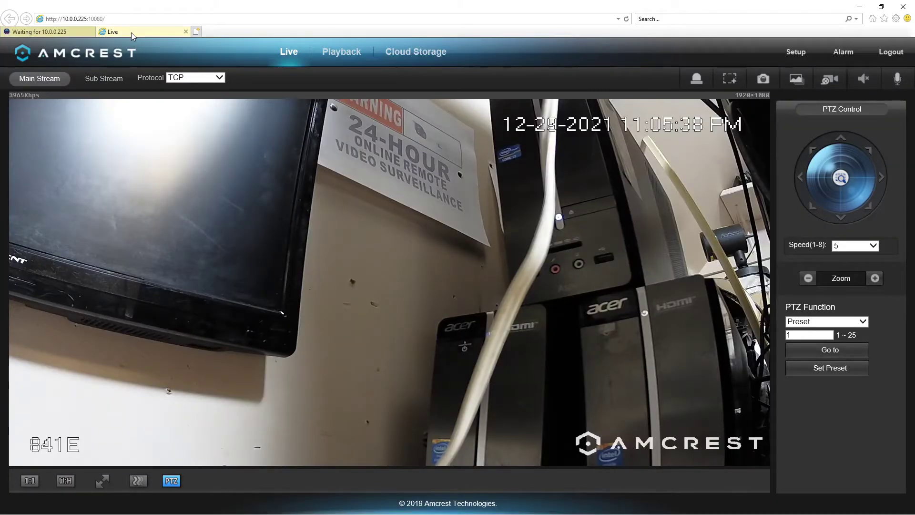
click(61, 32)
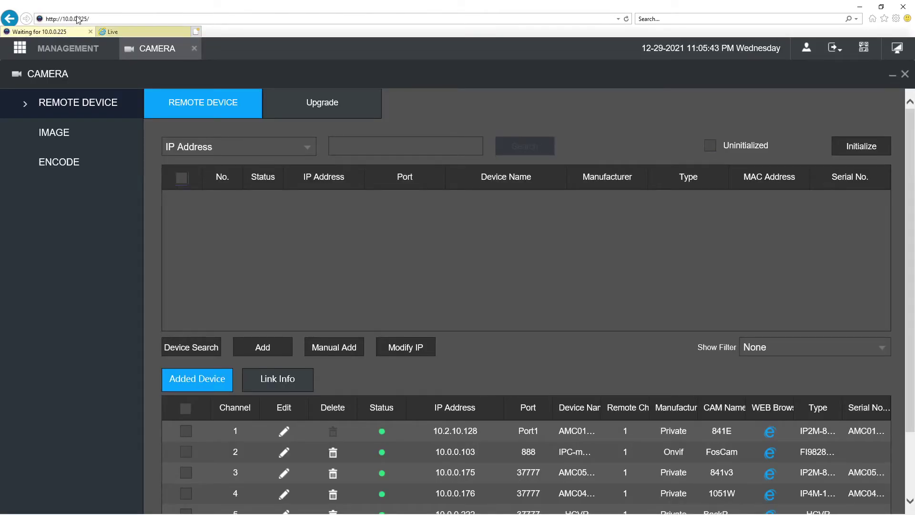
click(144, 32)
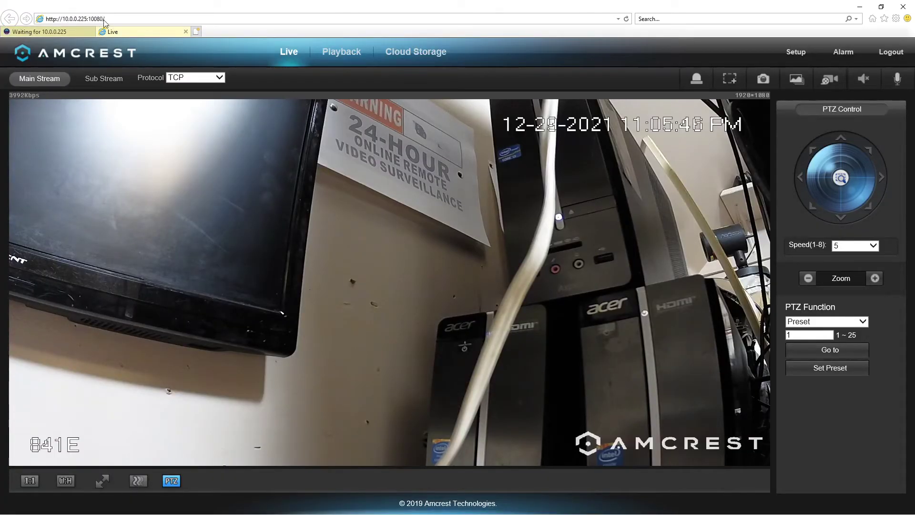
click(54, 32)
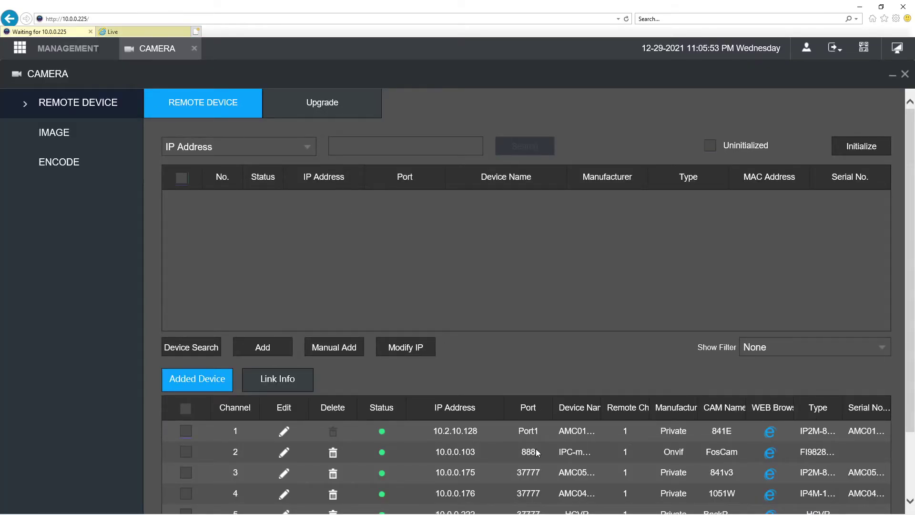
scroll(535, 448, down, 2)
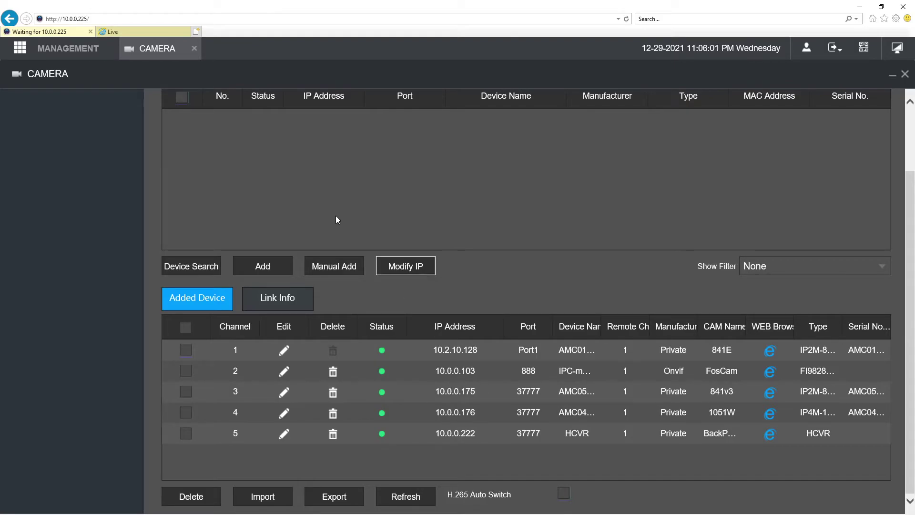
click(126, 30)
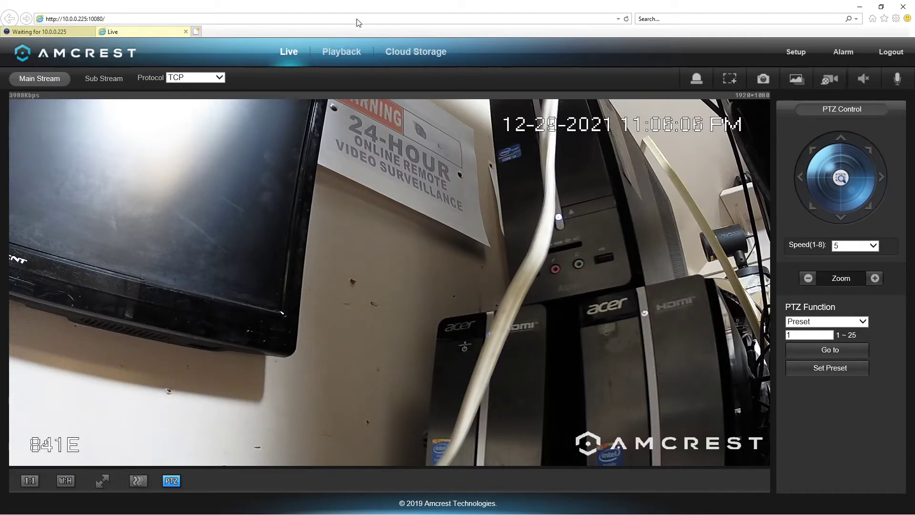
Switch to the 'Waiting for 10.0.0.225' tab to return to the NVR main menu
click(48, 34)
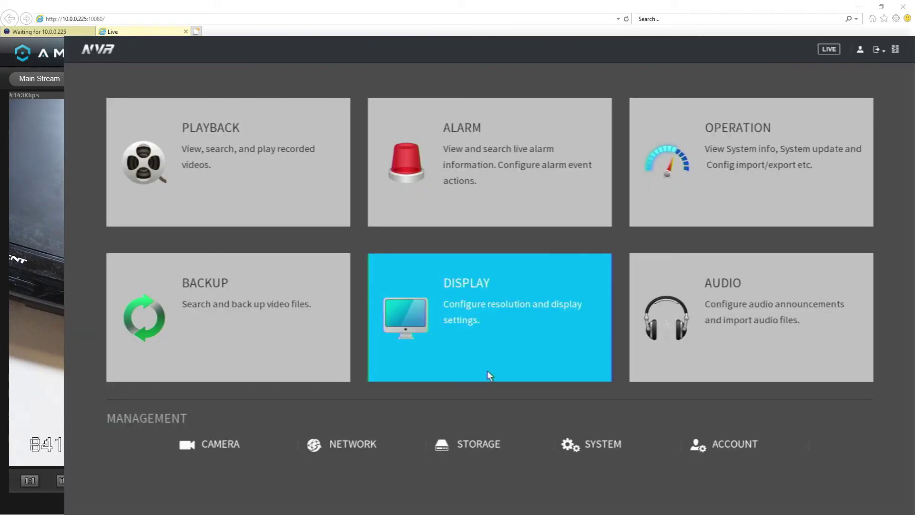
Open the Camera Registration page listing the five added devices D1–D5, including 841E
click(209, 444)
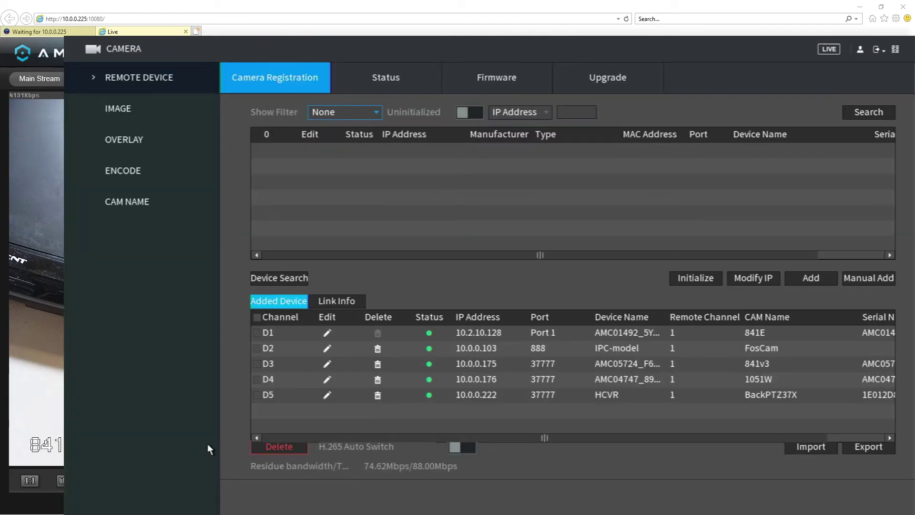